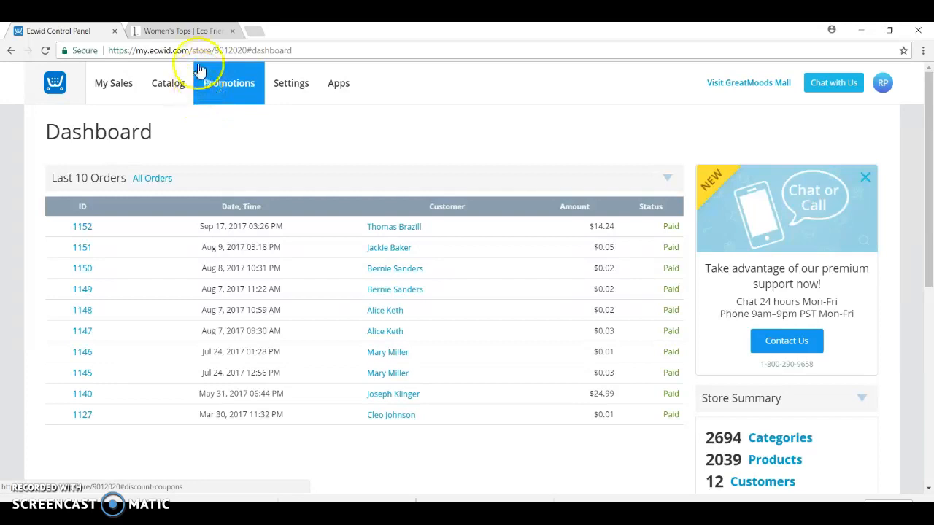
Step: Open the store's product list in the Ecwid control panel and start adding a new product
click(187, 30)
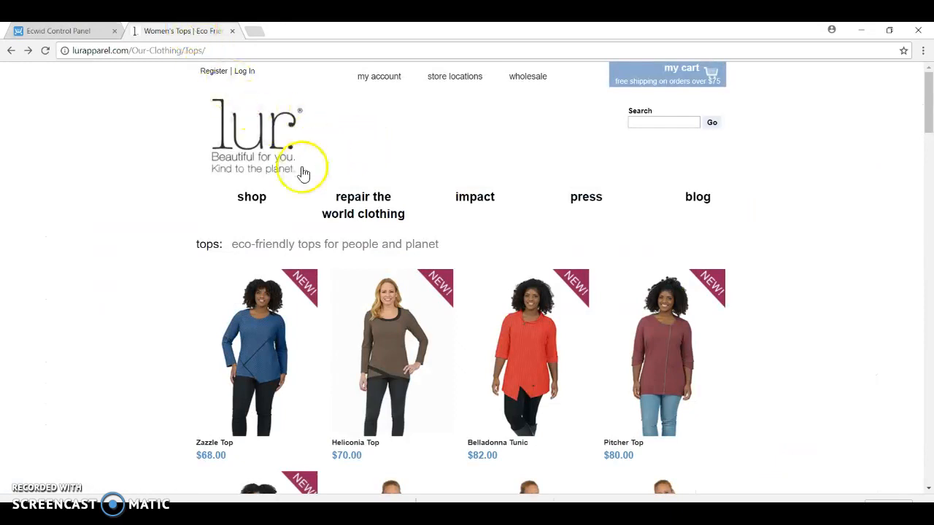
click(82, 32)
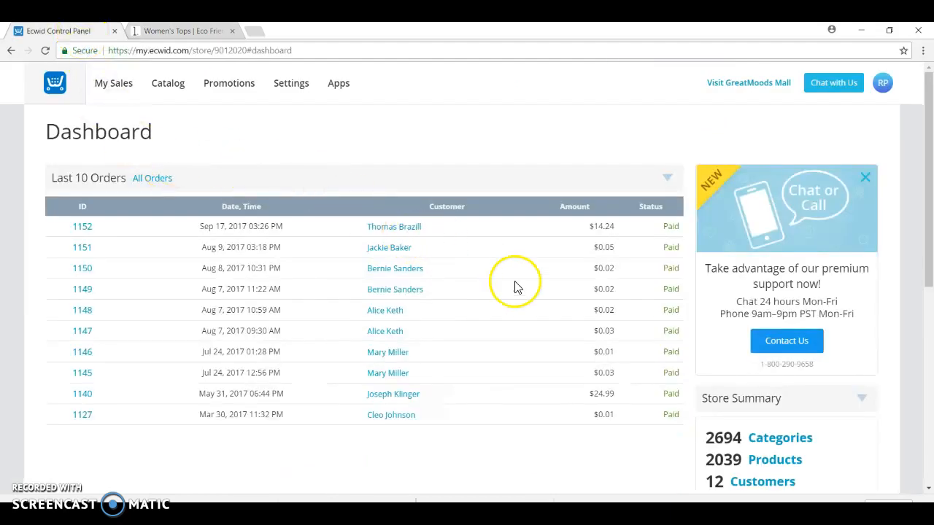
click(775, 460)
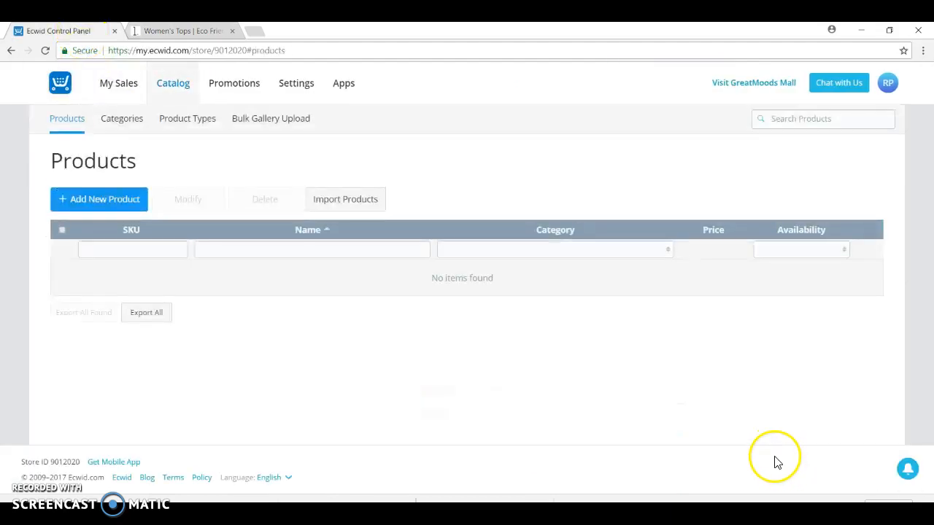
click(104, 208)
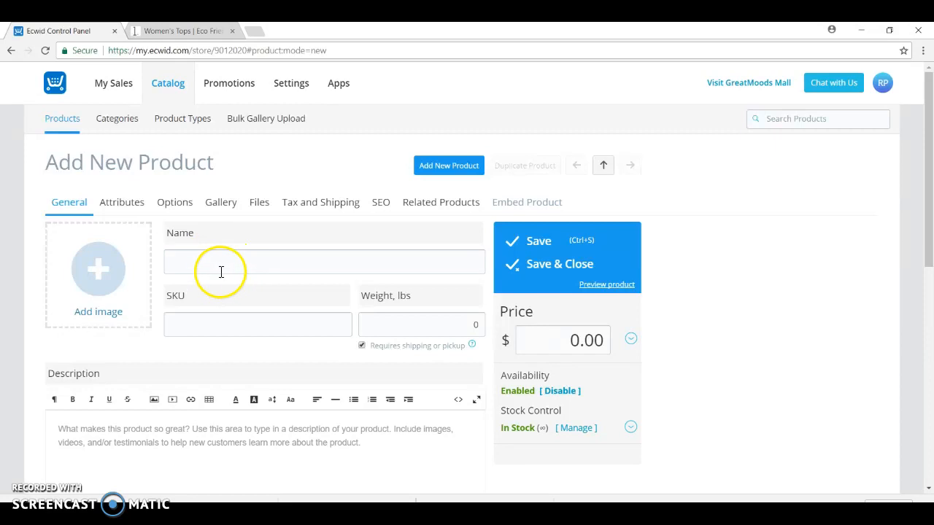
Step: Open the Heliconia Top on the lur. tops page and enter Heliconia Top as the new product's name in Ecwid
click(195, 30)
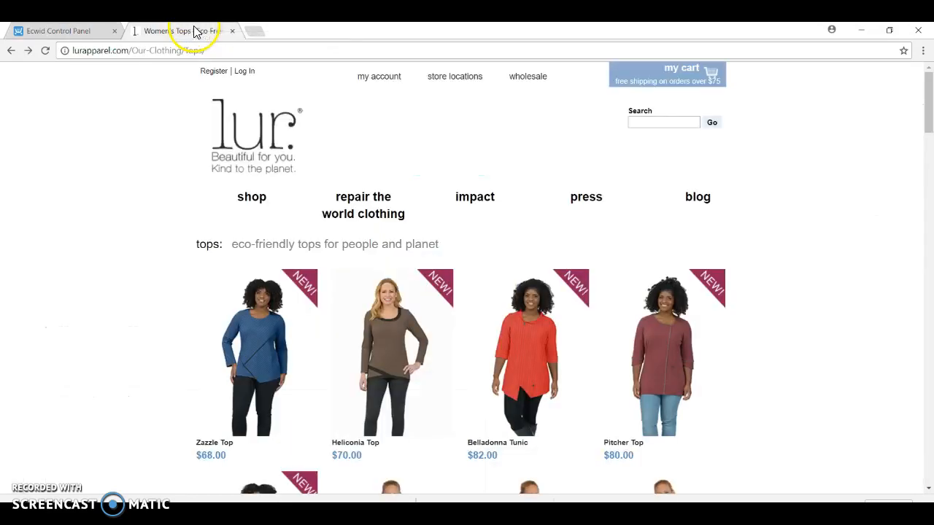
click(399, 333)
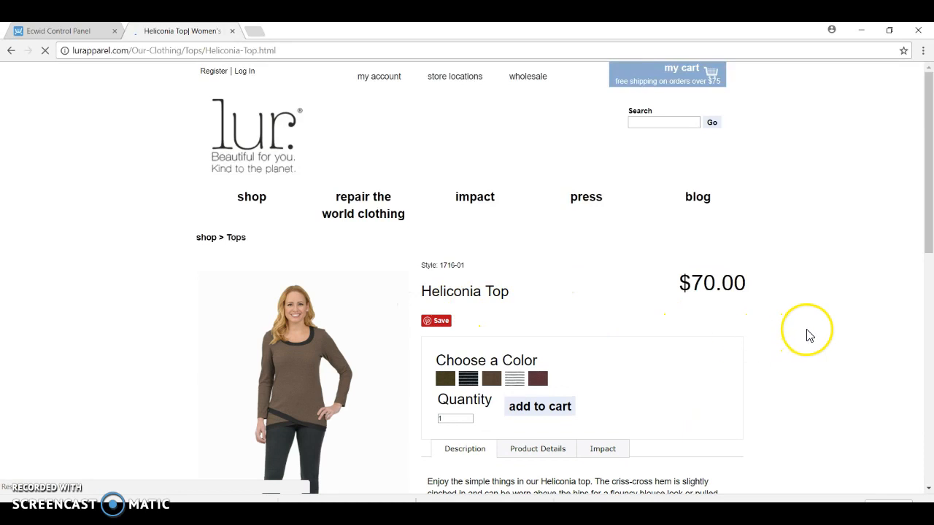
scroll(807, 335, down, 1)
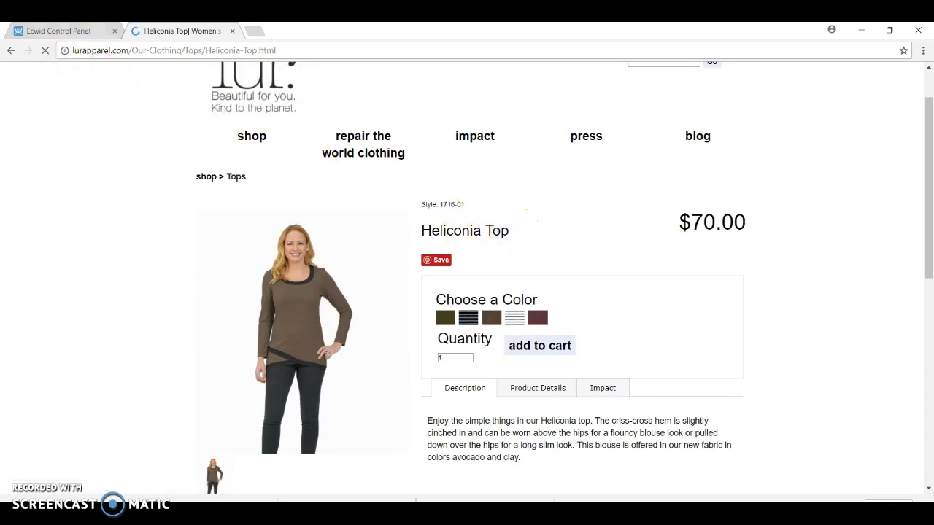
click(60, 31)
click(279, 257)
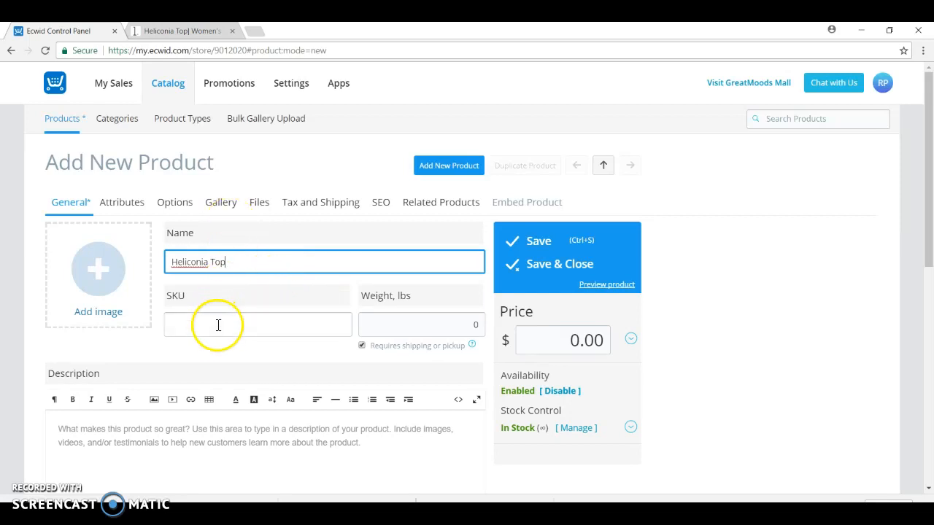
Step: Copy the style number 1716-01 from the lur. product page and enter it with a LUR_ prefix as the SKU, LUR_1716-01
click(182, 30)
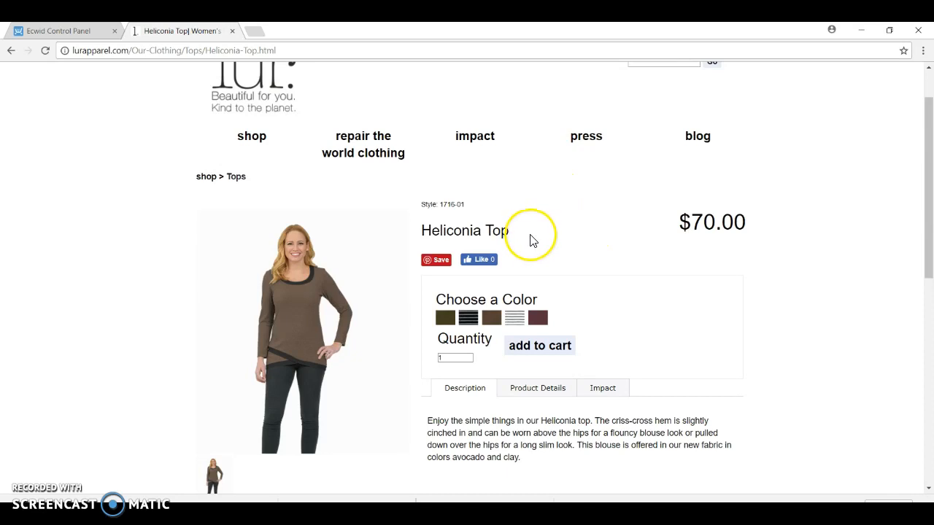
right_click(449, 201)
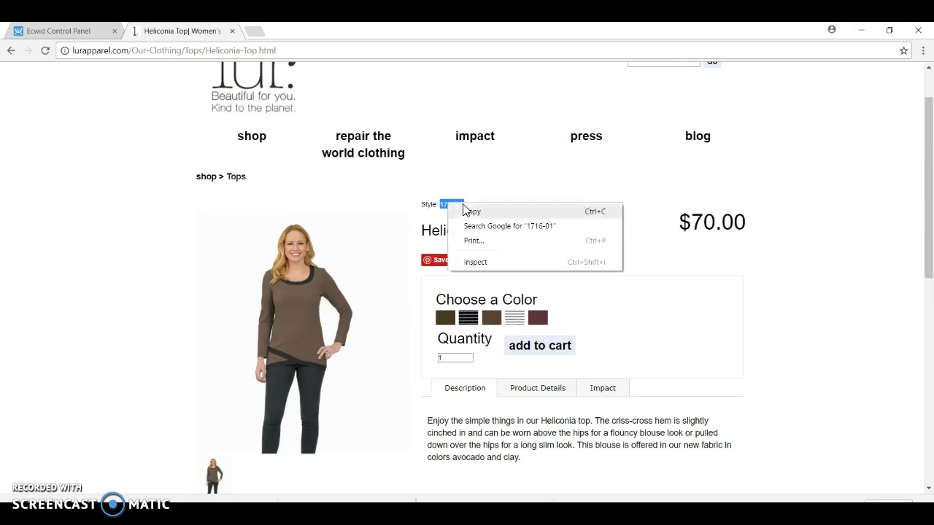
click(471, 212)
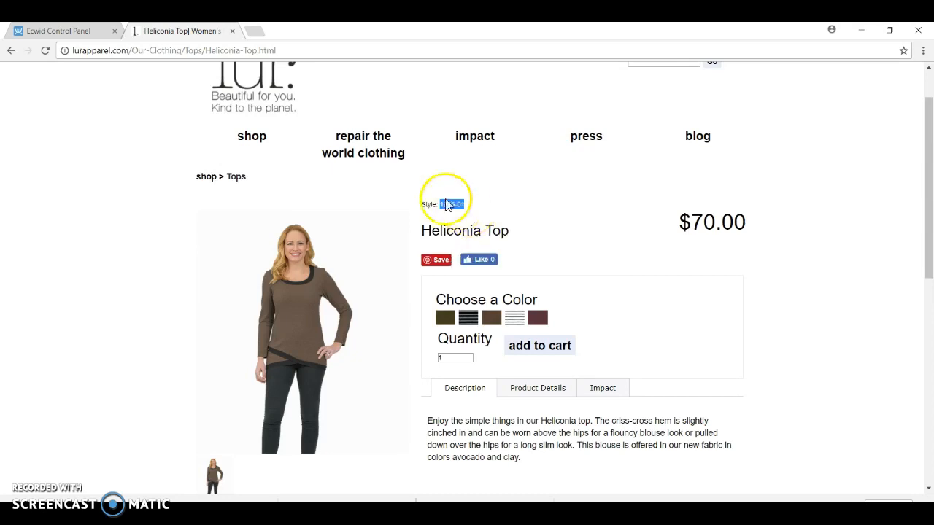
click(67, 33)
click(202, 328)
right_click(203, 329)
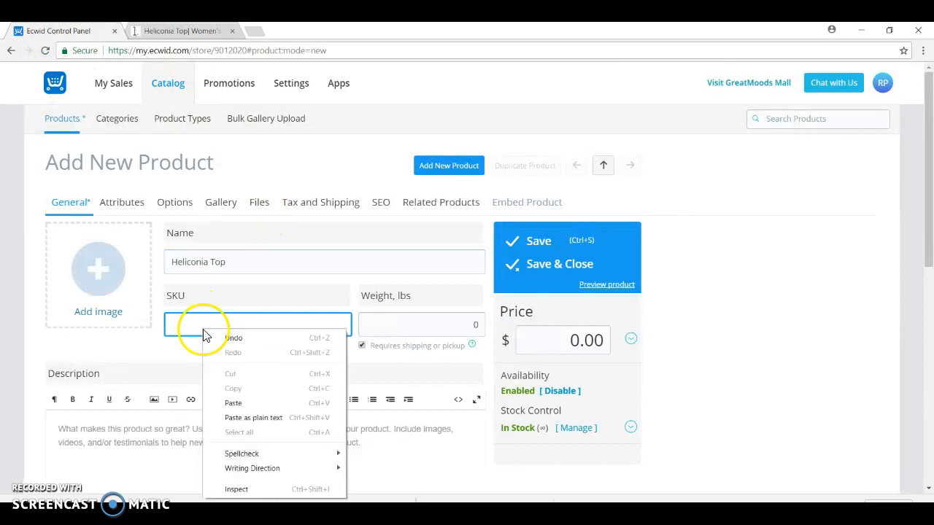
click(241, 404)
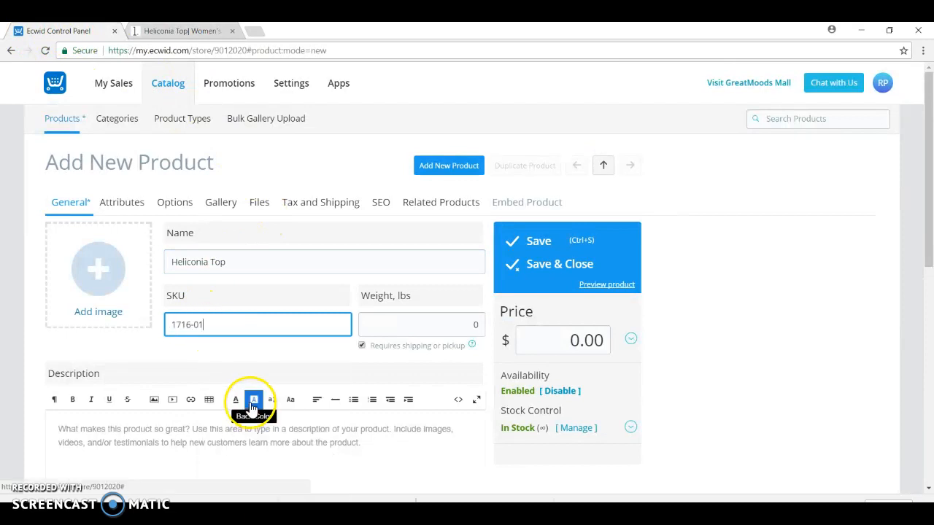
click(173, 326)
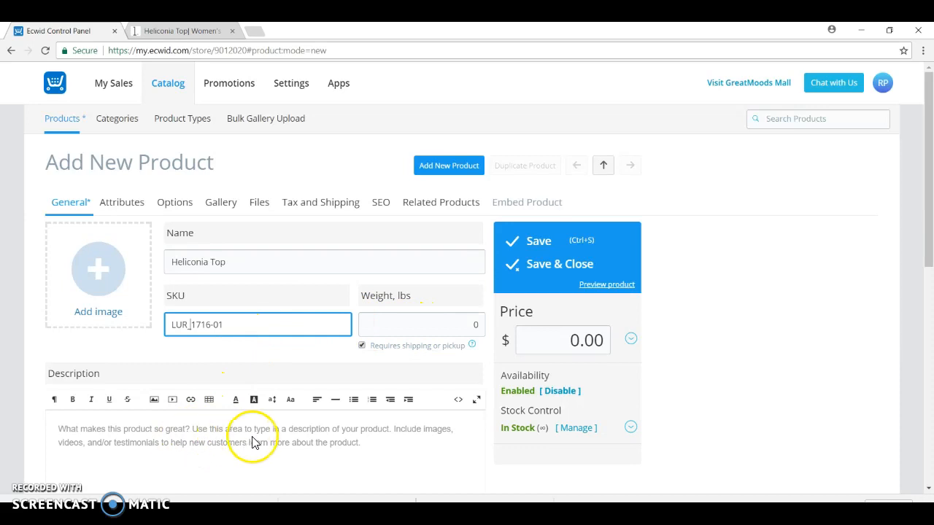
Step: Copy the full description paragraph of the Heliconia Top from the lur. product page
click(188, 32)
click(859, 340)
scroll(861, 340, down, 3)
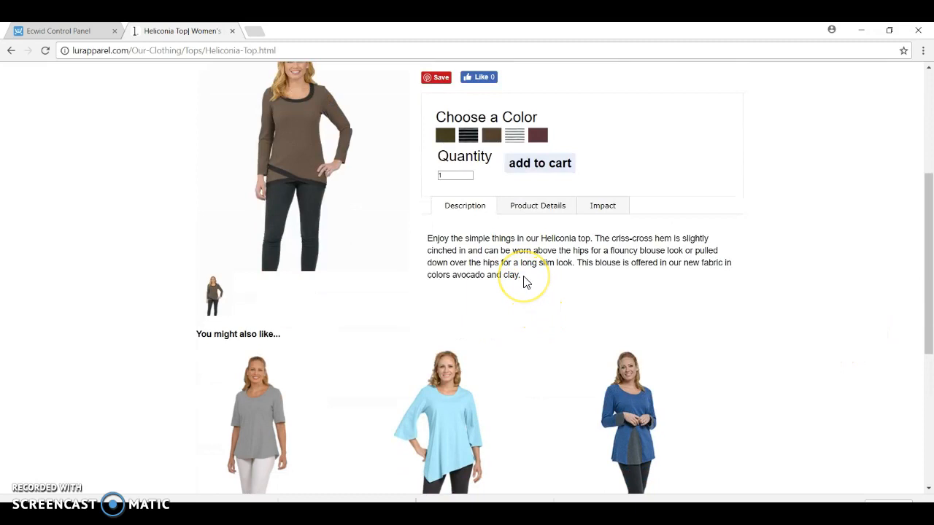
drag(520, 274, 431, 237)
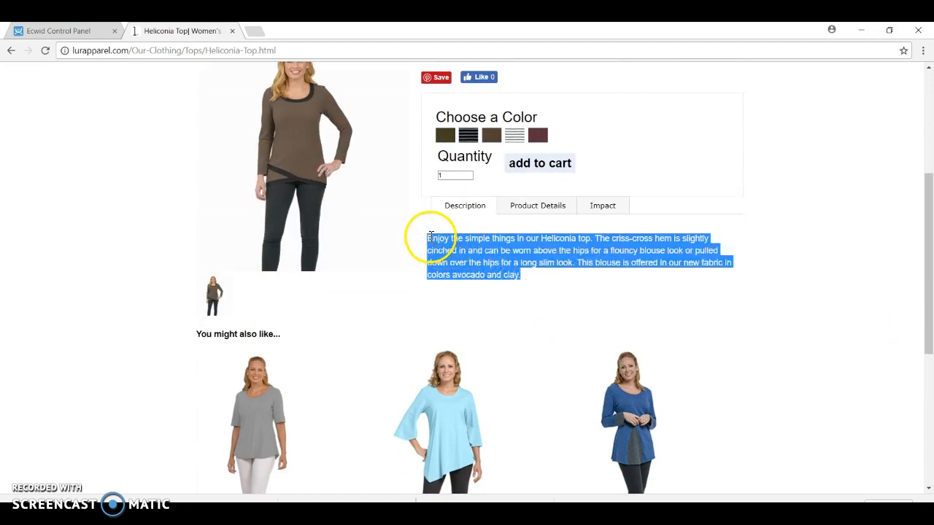
right_click(485, 250)
click(506, 261)
Step: Paste the copied paragraph as the new product's description in the Ecwid control panel
click(63, 33)
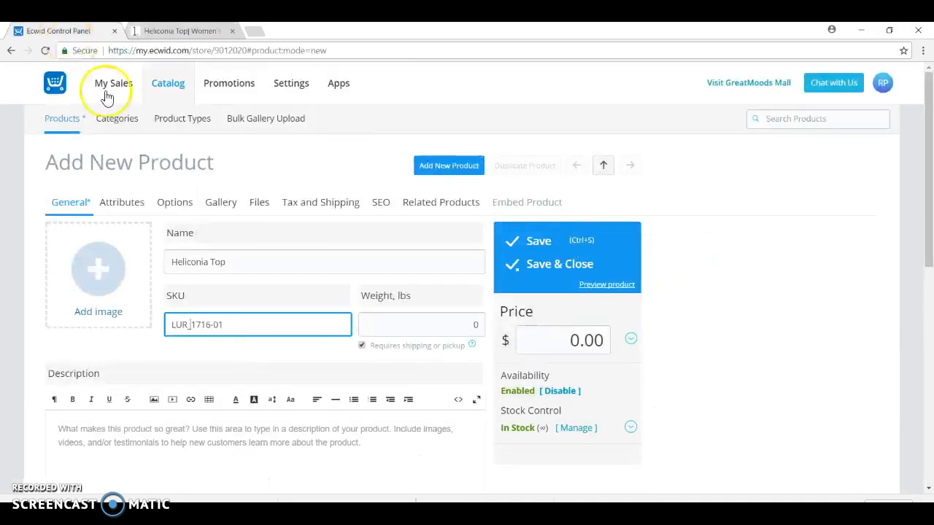
scroll(223, 394, down, 2)
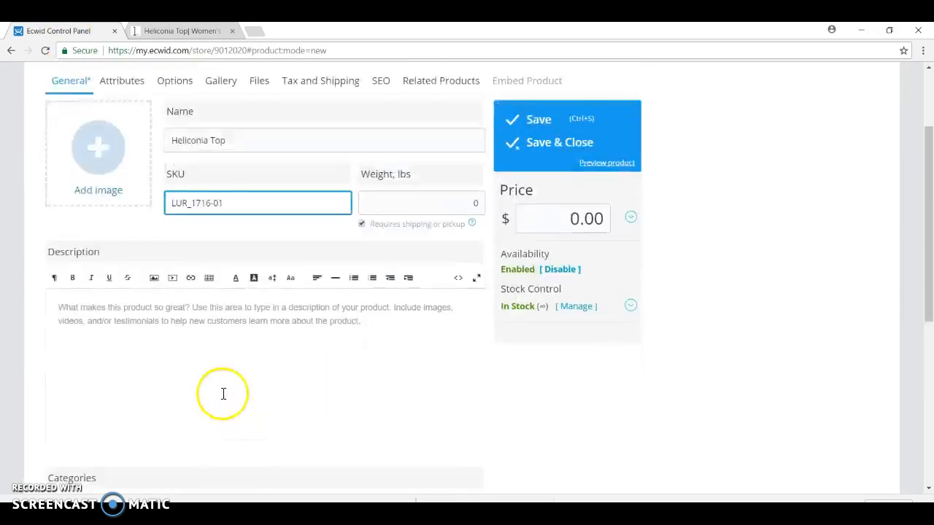
click(184, 309)
right_click(183, 307)
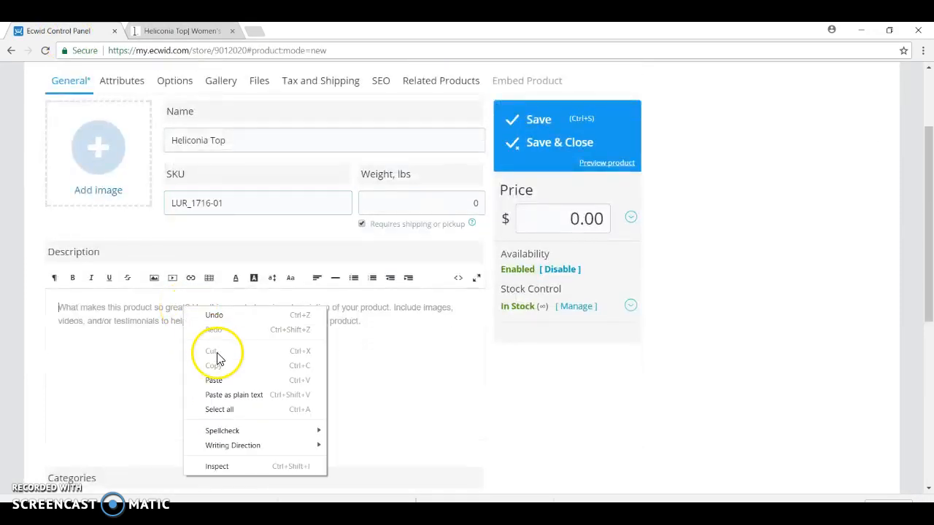
click(229, 381)
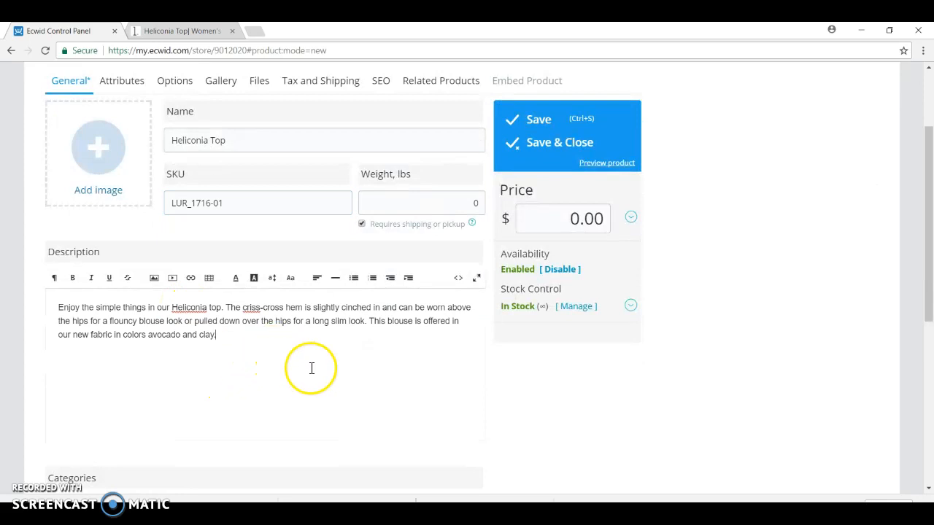
scroll(281, 384, up, 1)
scroll(281, 384, up, 1)
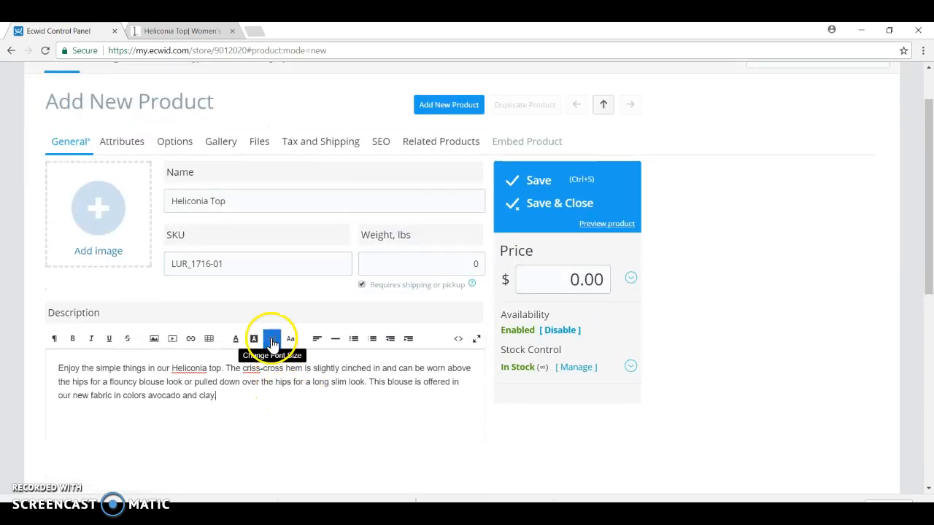
click(272, 397)
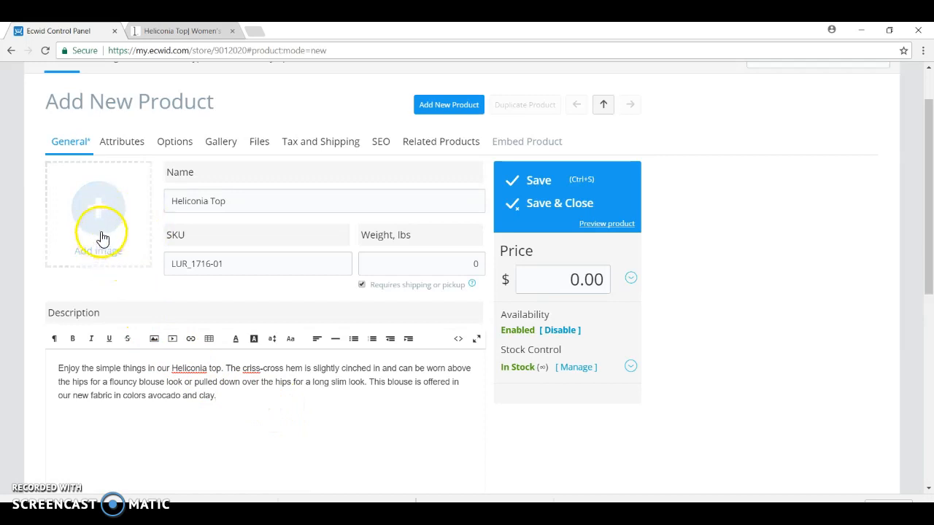
Step: Begin saving the Heliconia Top's main photo from the lur. product page to the computer
click(181, 32)
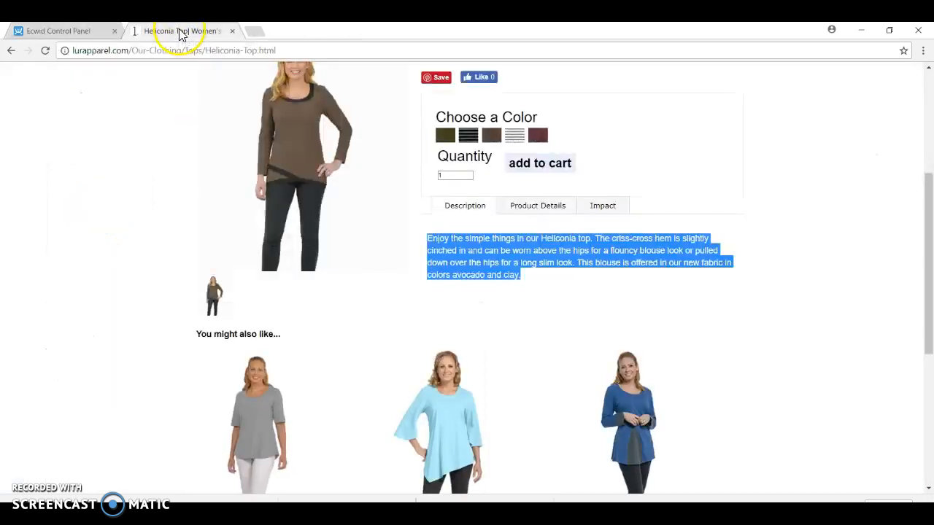
click(88, 246)
scroll(90, 247, up, 2)
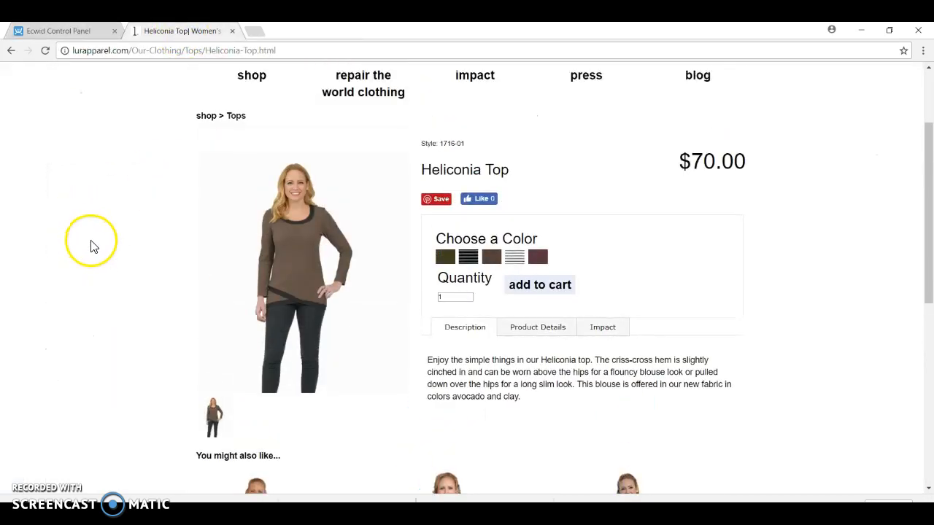
right_click(296, 284)
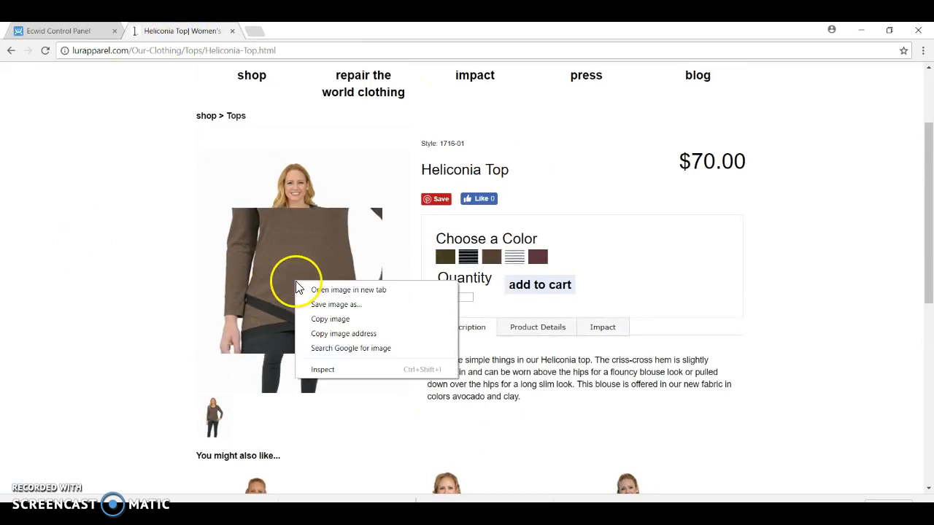
click(332, 316)
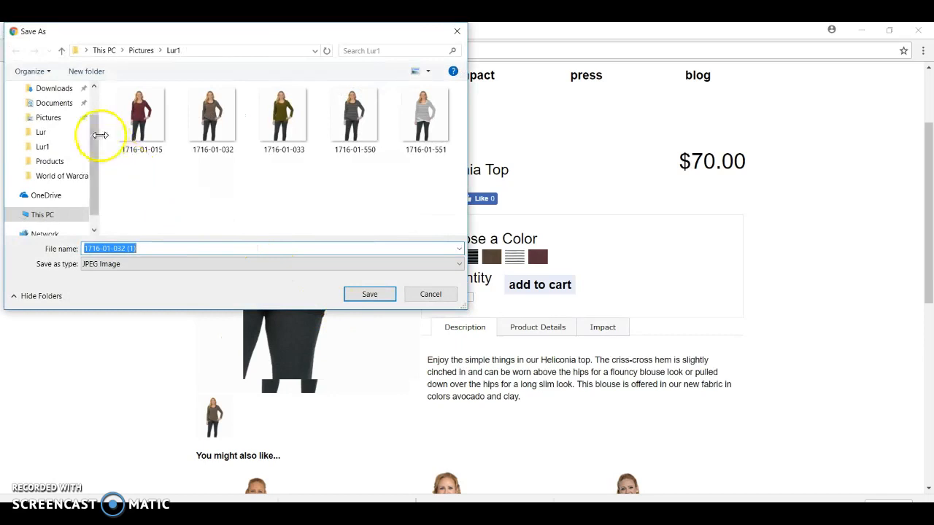
Step: Create a folder named LurEX in Pictures and save the Heliconia Top photo into it as a JPEG image
click(87, 72)
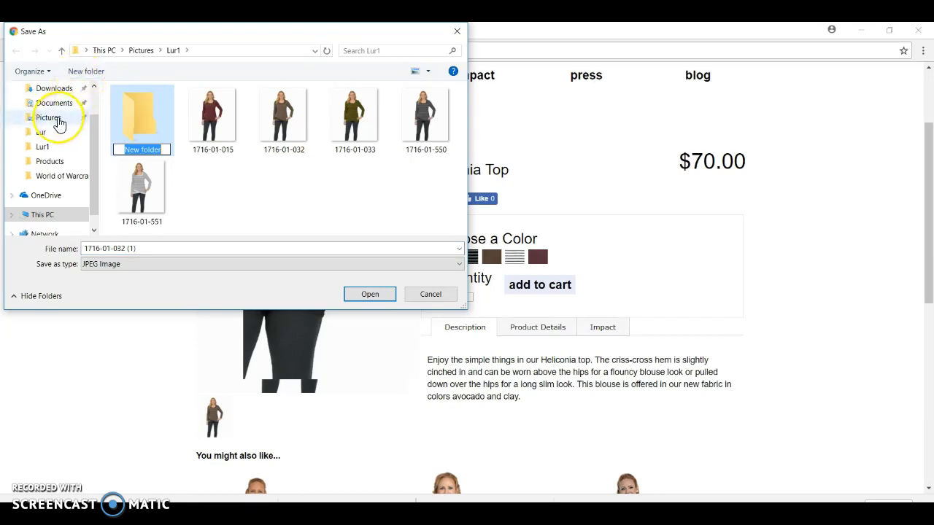
click(59, 121)
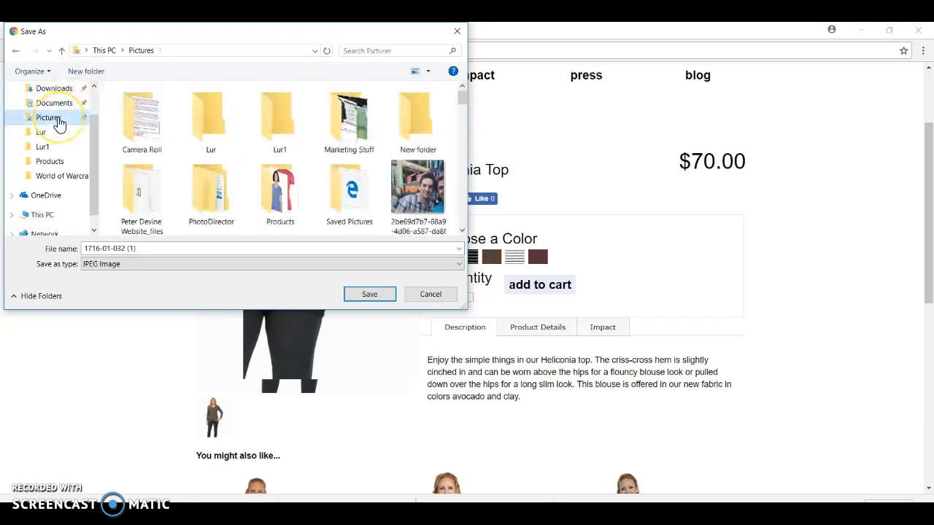
click(88, 78)
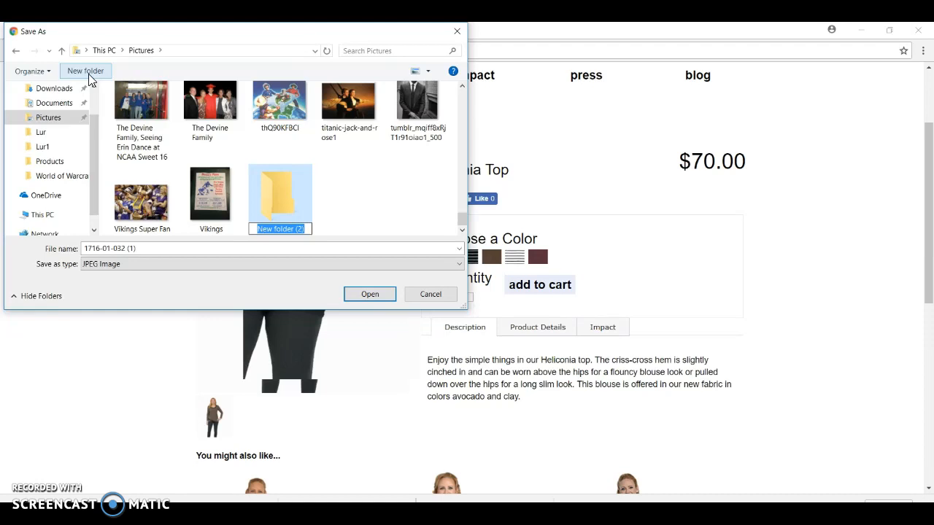
text(Lur)
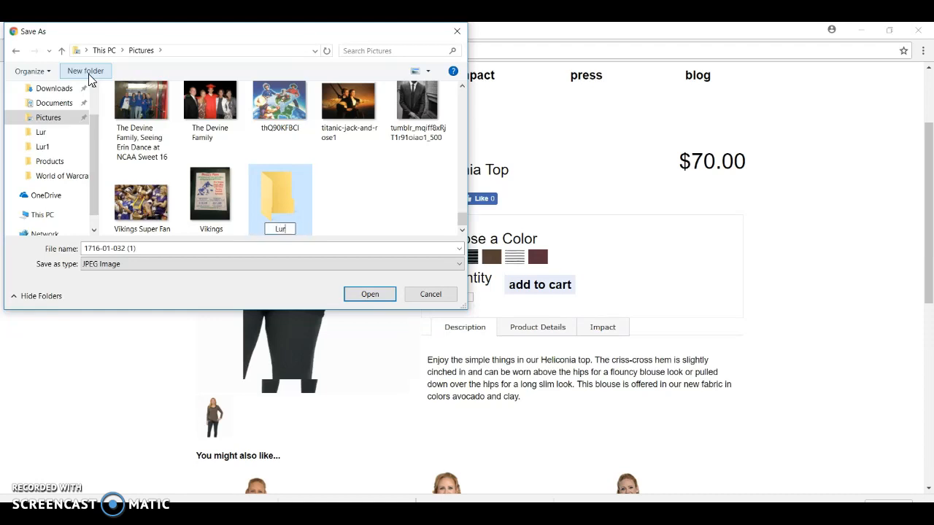
text(EX)
click(365, 294)
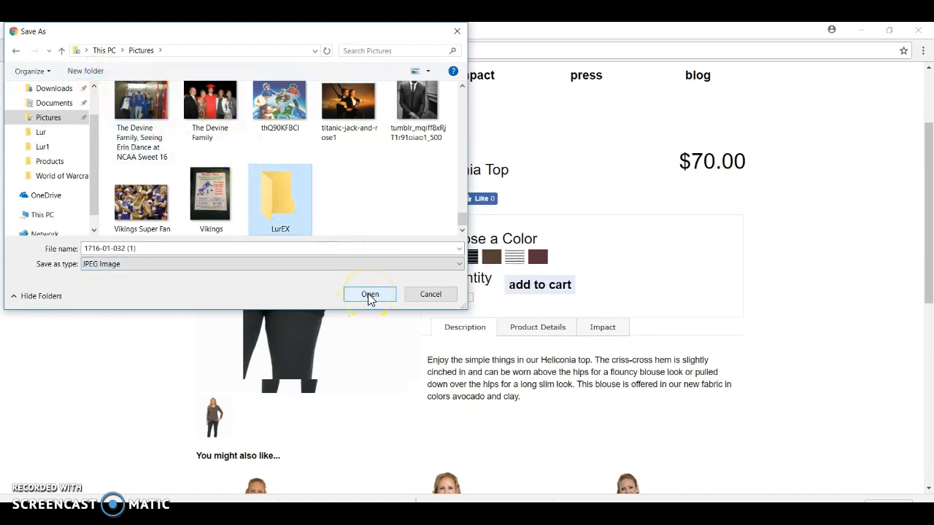
click(370, 296)
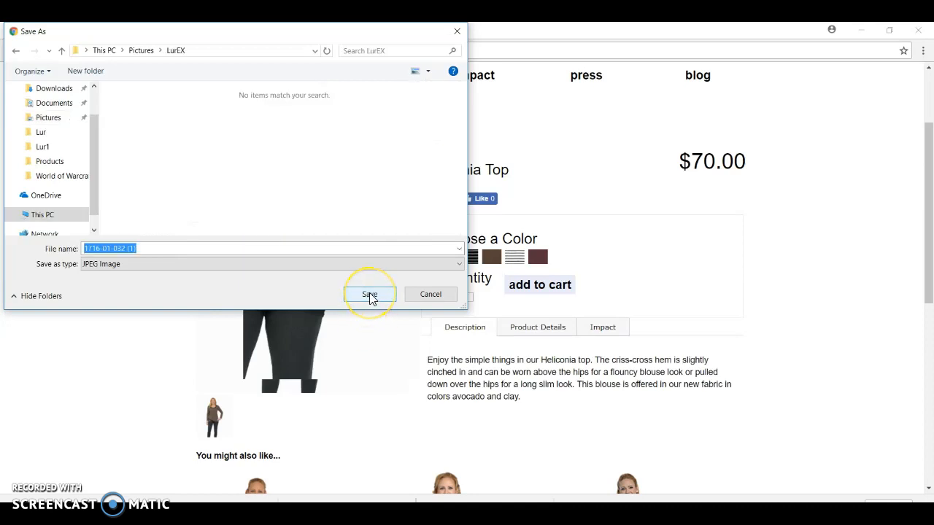
click(371, 296)
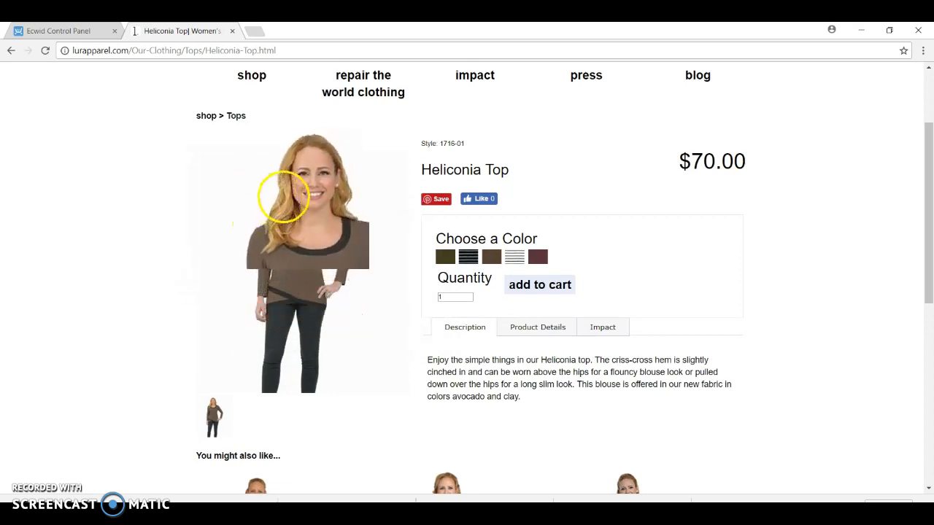
Step: Upload the Heliconia Top photo from the LurEX folder in Pictures as the Ecwid product's image and save the new product
click(86, 33)
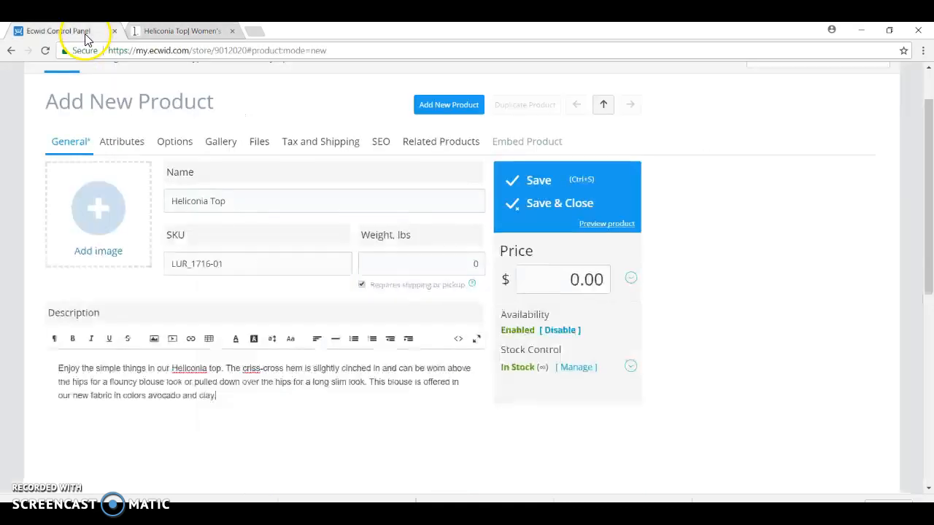
click(105, 229)
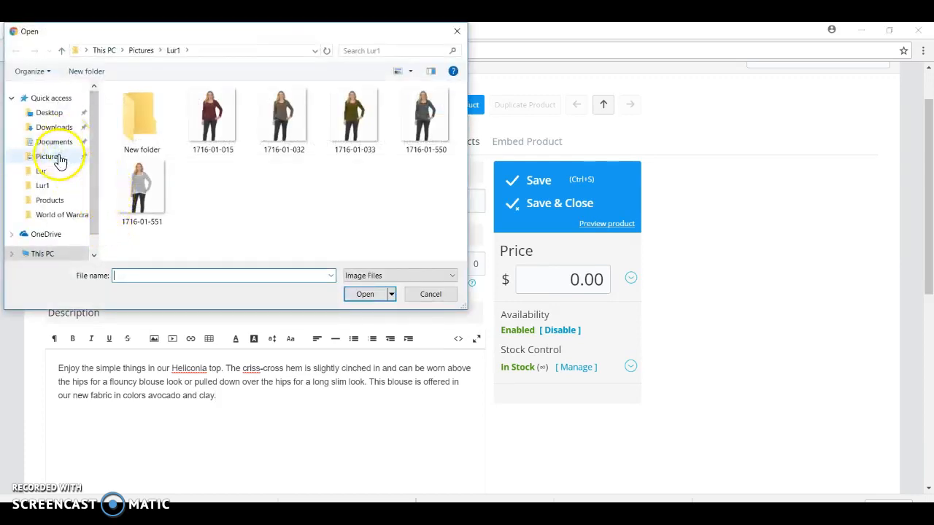
click(58, 158)
double_click(348, 131)
double_click(146, 121)
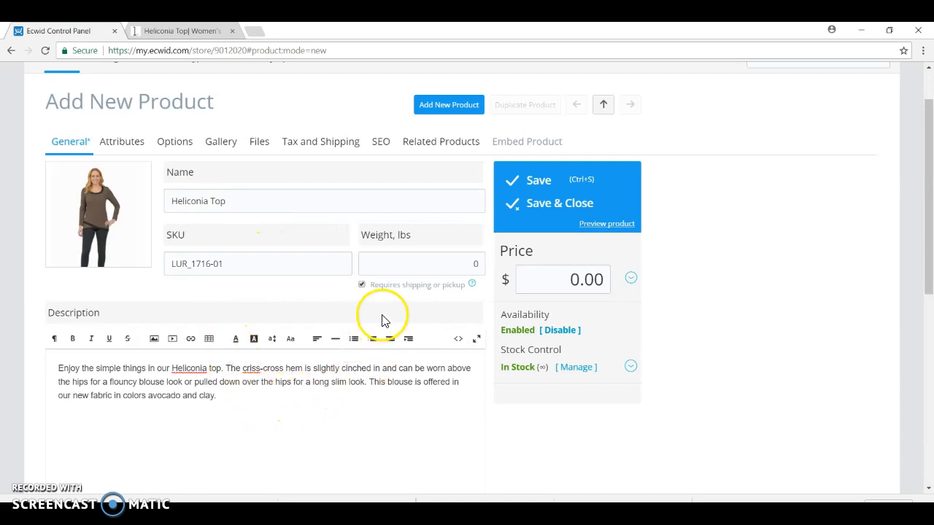
click(529, 188)
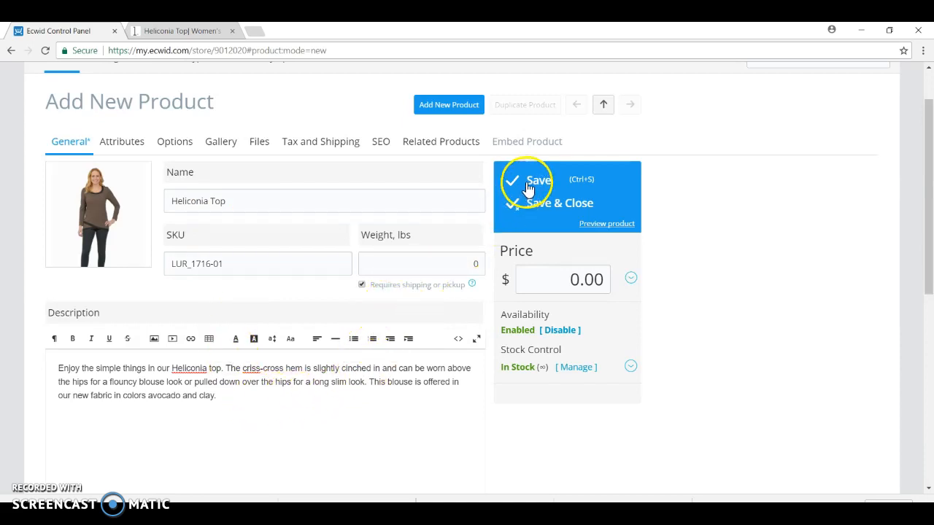
click(532, 188)
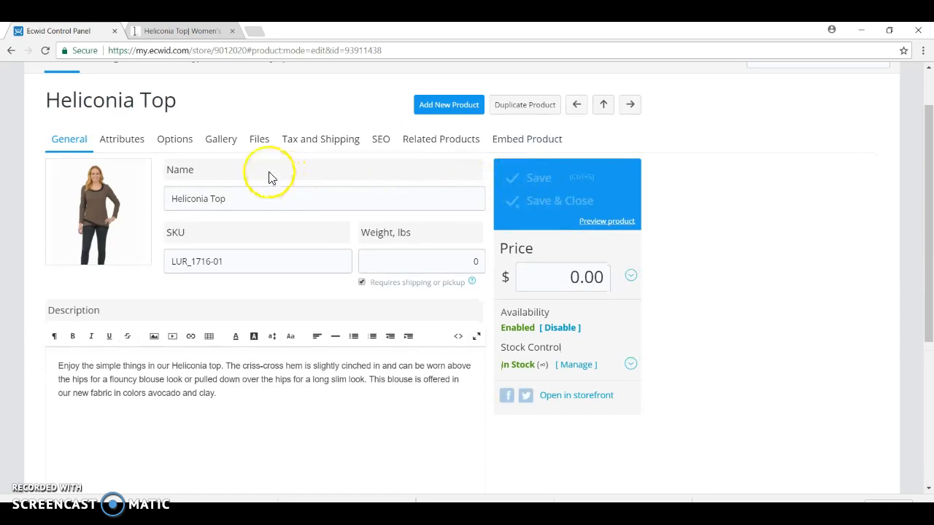
Step: Open the Heliconia Top's attributes in Ecwid and check the retail price on the lur. product page
click(132, 145)
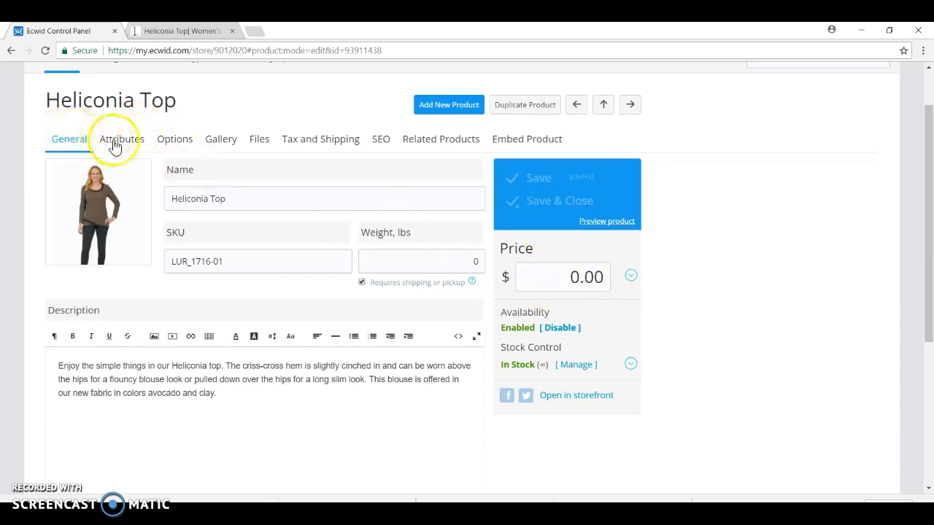
click(129, 146)
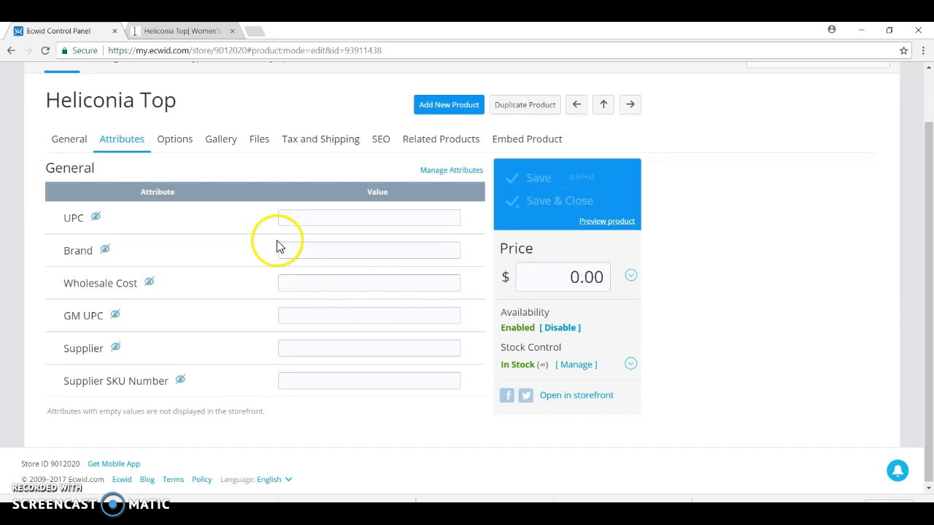
click(211, 35)
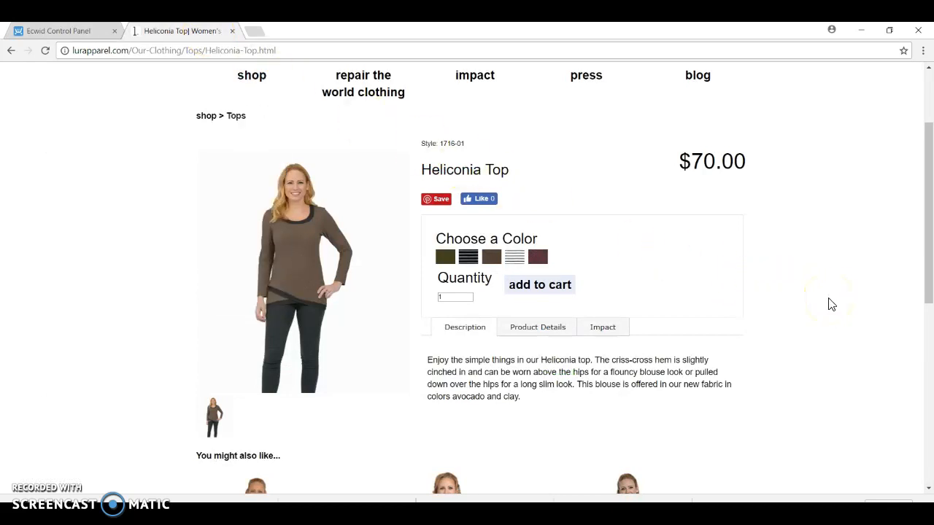
scroll(832, 305, down, 1)
scroll(832, 305, up, 1)
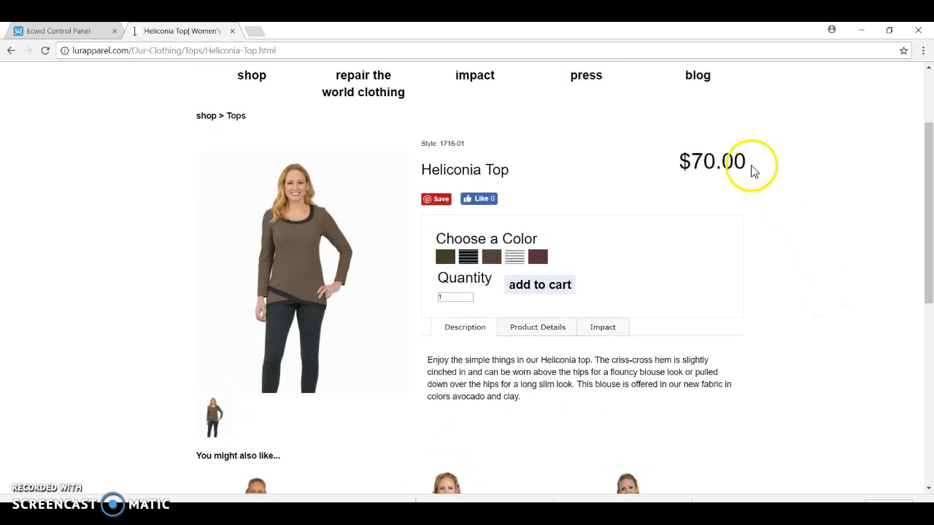
mouse_move(754, 167)
mouse_down()
mouse_move(702, 164)
mouse_move(755, 167)
mouse_up()
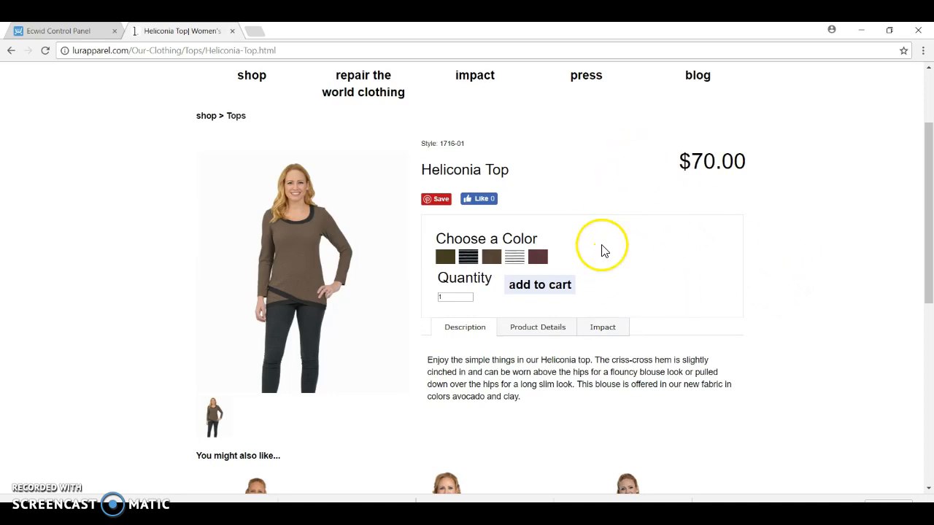
Step: Return to the Ecwid control panel and enter $30.00 as the Heliconia Top's Wholesale Cost attribute
click(78, 32)
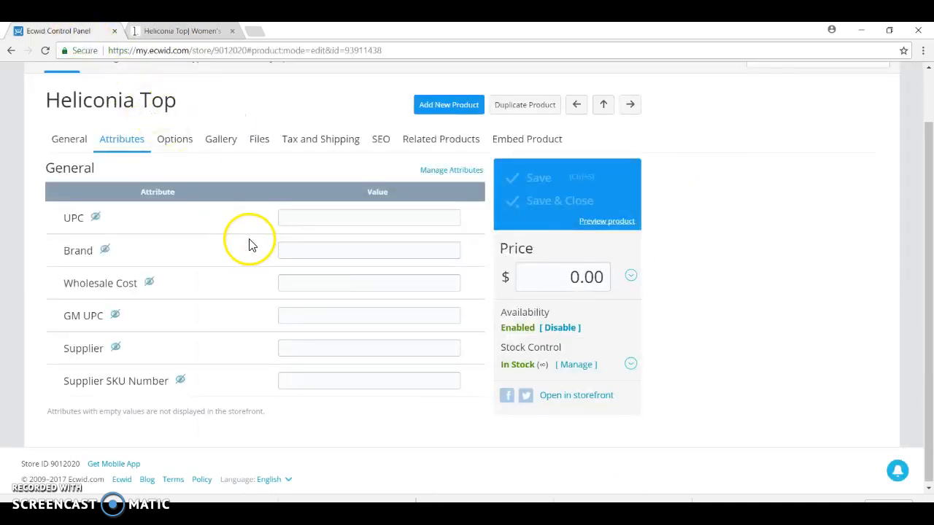
click(305, 281)
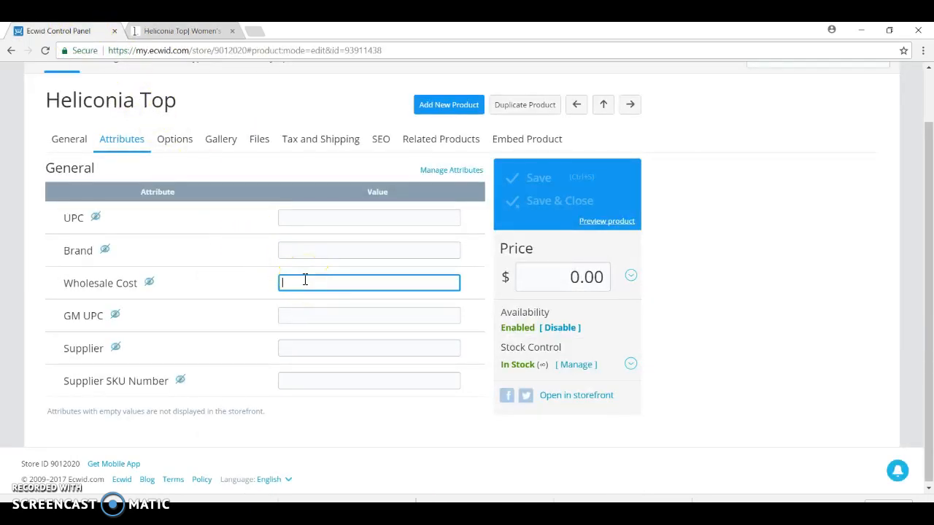
text($30)
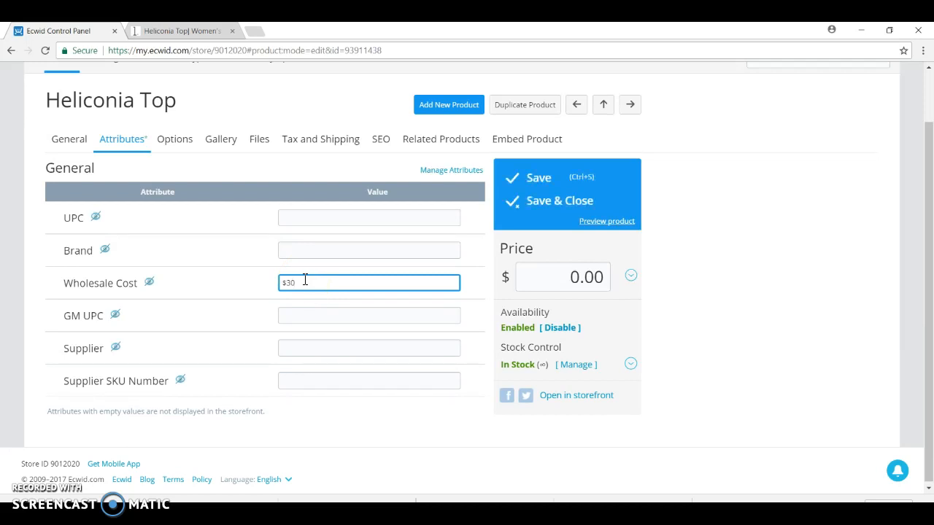
text(.00)
click(321, 283)
Step: Set the Heliconia Top's selling price to $67.99 and save the product
click(584, 277)
drag(598, 277, 559, 282)
text(67.50)
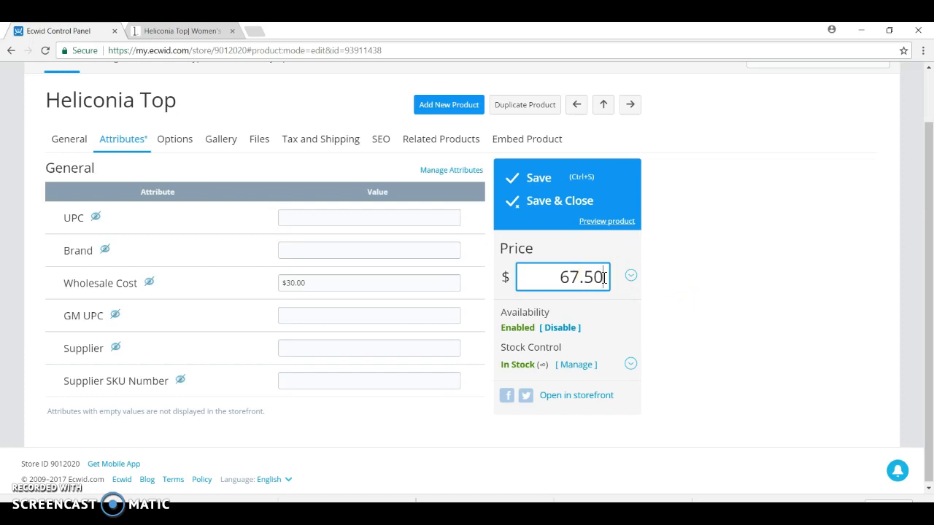
key(BackSpace)
key(BackSpace)
text(99)
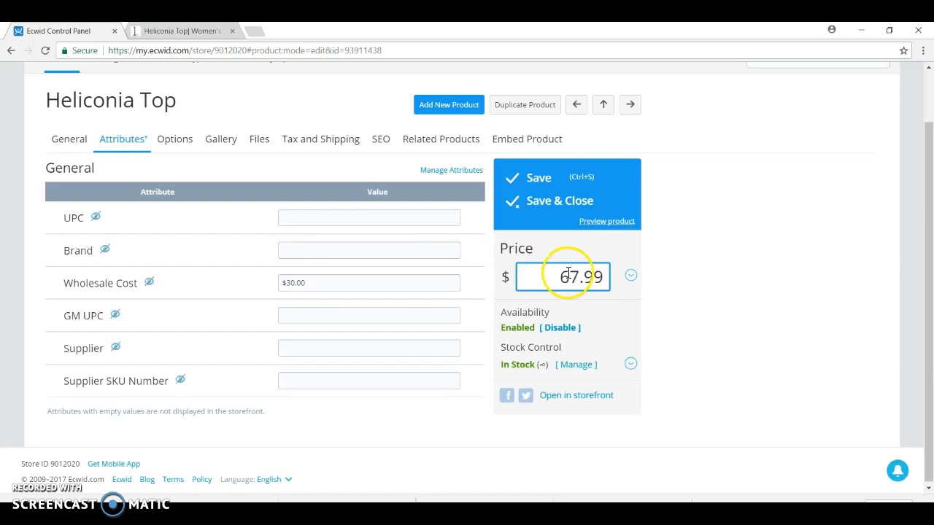
click(534, 184)
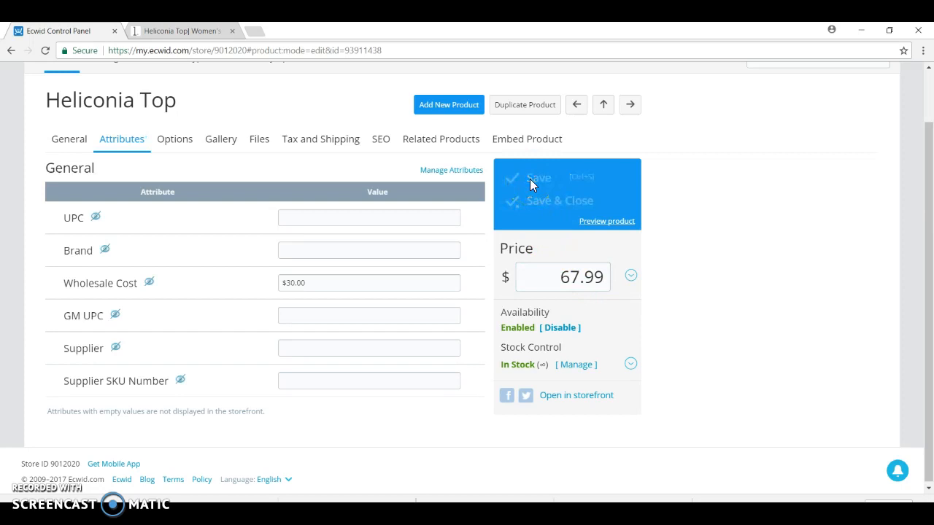